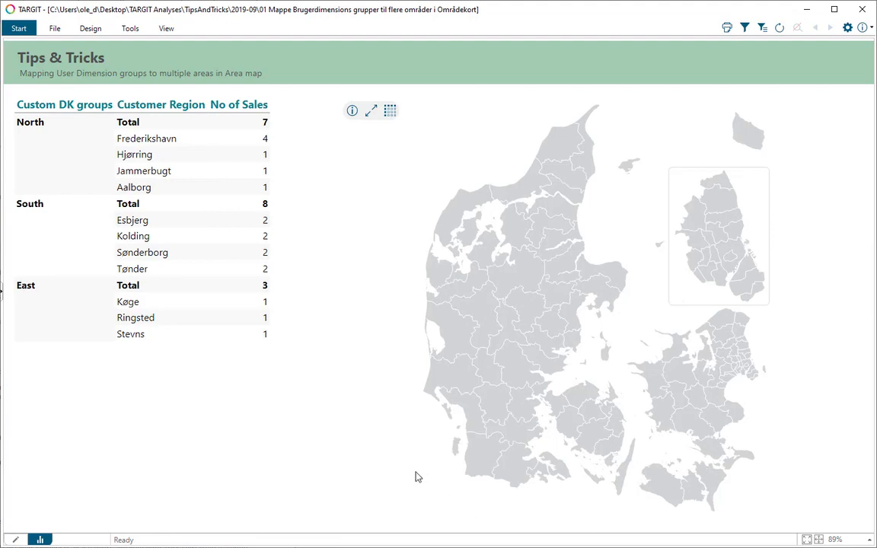
Step: Switch the analysis to design mode and open the definition of the crosstab with Custom DK groups and Customer Region
{"action": "key", "text": "F12"}
{"action": "key", "text": "F11"}
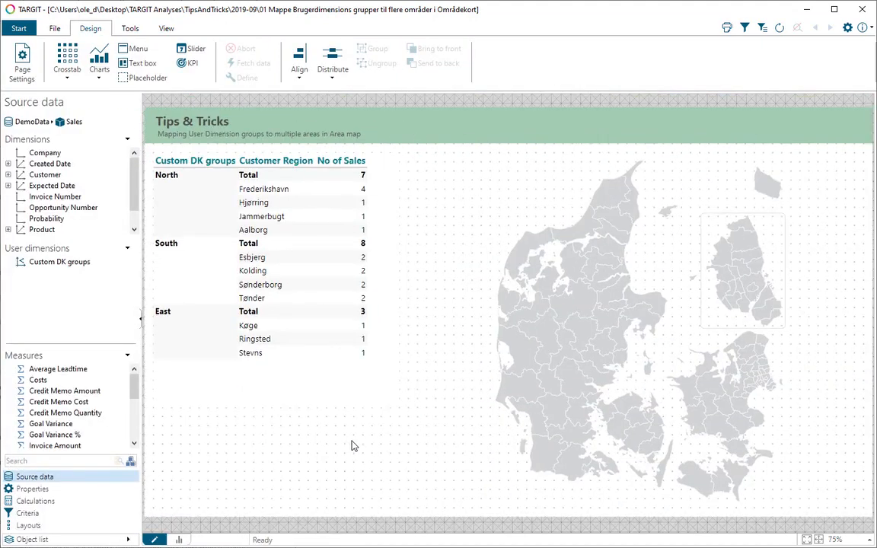
{"action": "left_click", "coordinate": [360, 384]}
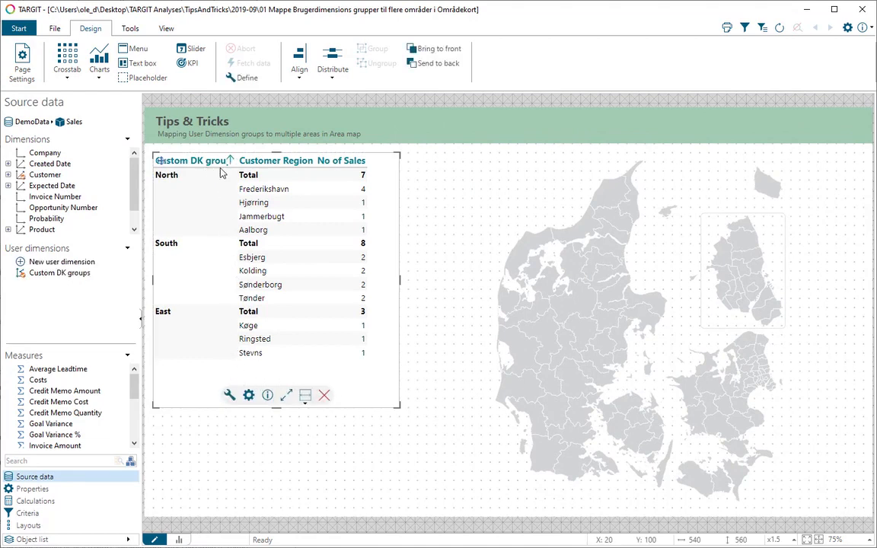
{"action": "left_click", "coordinate": [229, 394]}
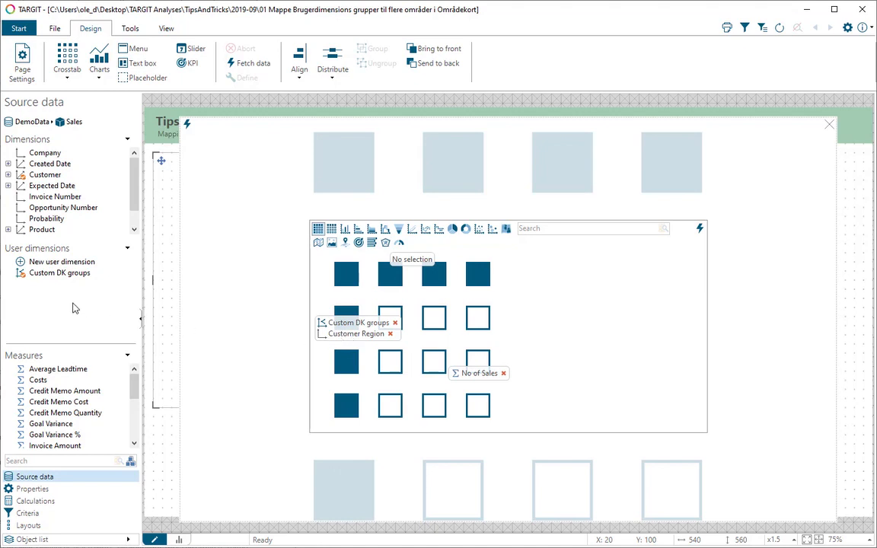
Step: Inspect the levels of the Customer dimension and the Custom DK groups user dimension, and close the crosstab definition
{"action": "left_click", "coordinate": [54, 274]}
{"action": "left_click", "coordinate": [7, 176]}
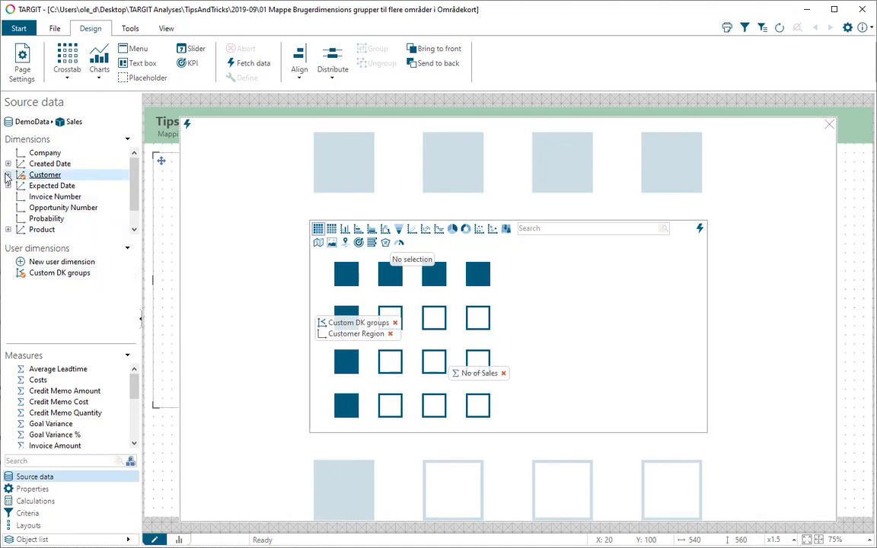
{"action": "left_click", "coordinate": [7, 176]}
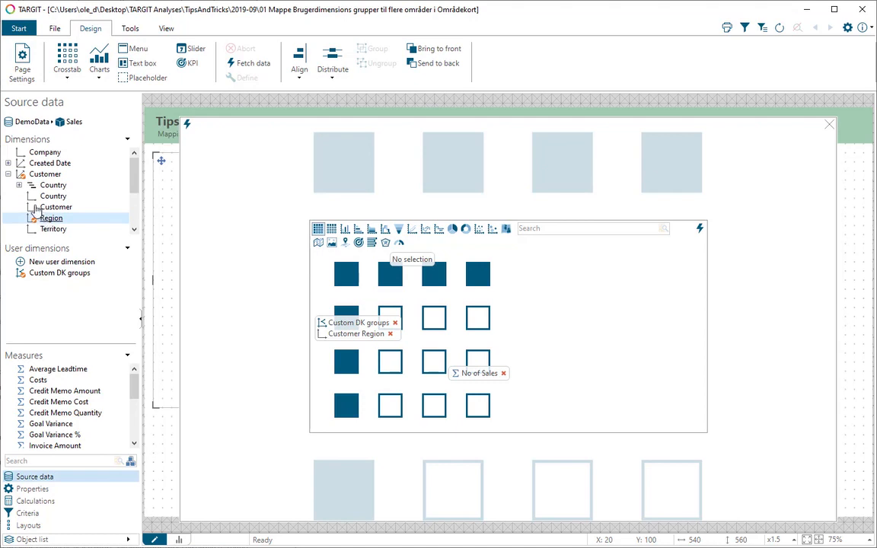
{"action": "left_click", "coordinate": [7, 175]}
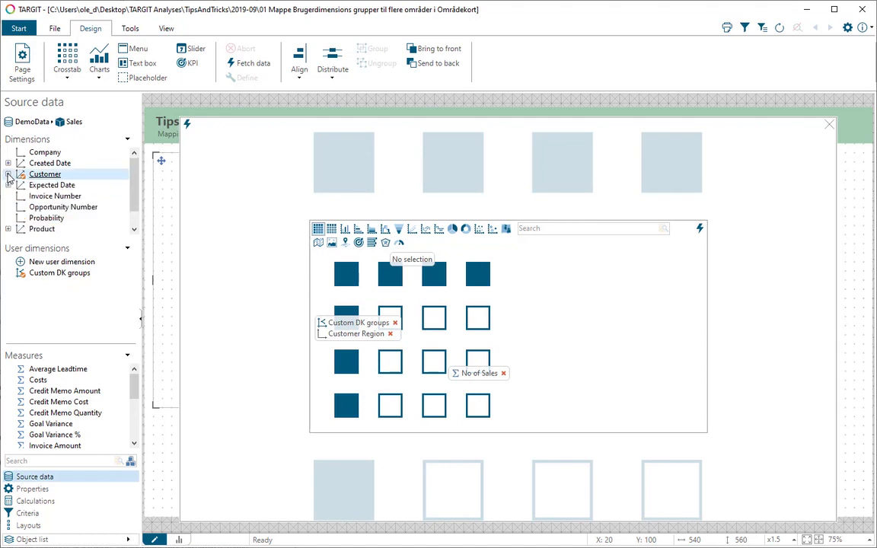
{"action": "left_click", "coordinate": [47, 275]}
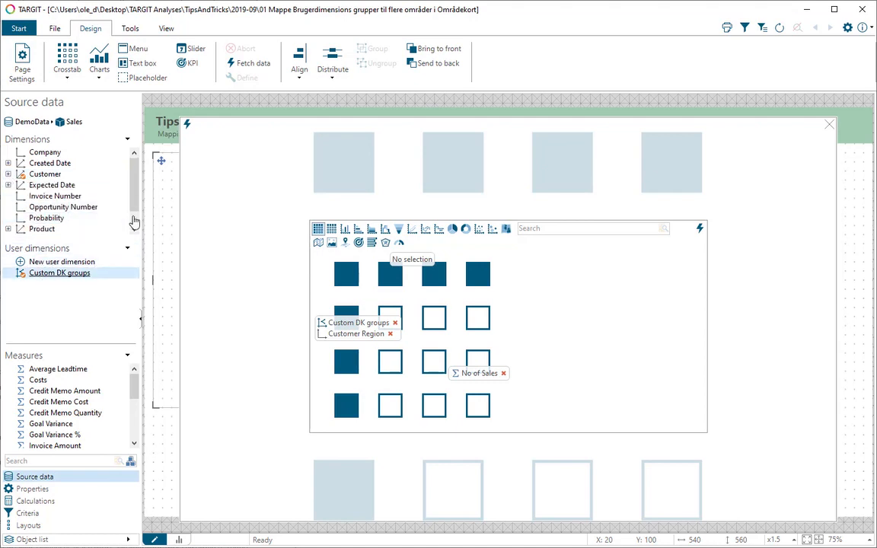
{"action": "left_click", "coordinate": [187, 124]}
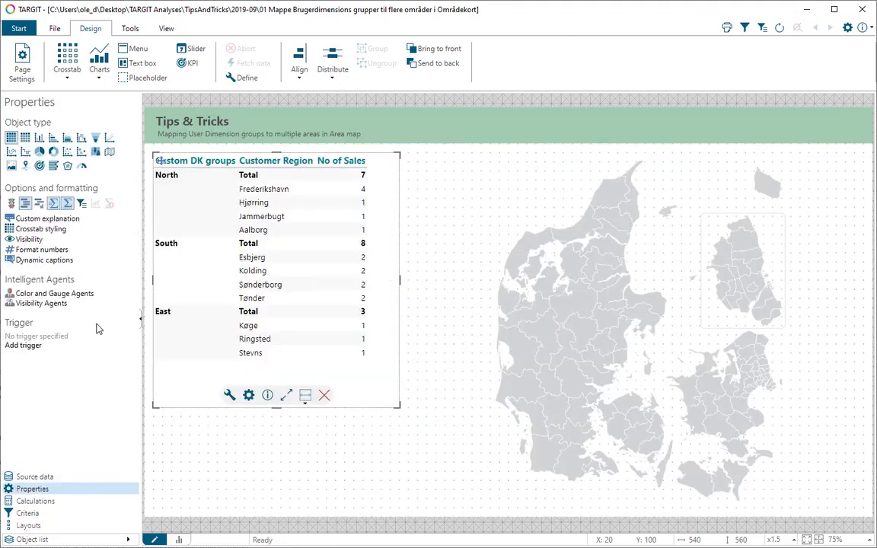
Step: Open the shared user dimension Custom DK groups for editing and move its dialog clear of the crosstab
{"action": "left_click", "coordinate": [72, 476]}
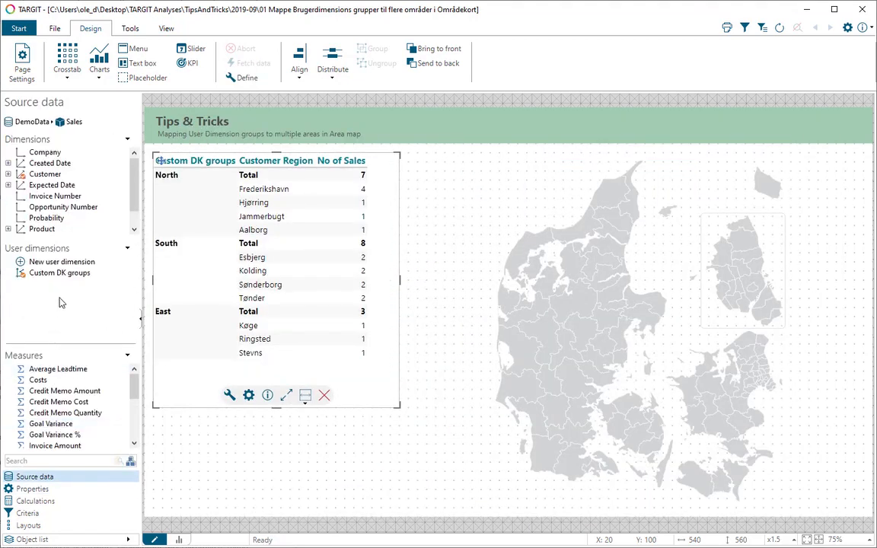
{"action": "right_click", "coordinate": [76, 273]}
{"action": "left_click", "coordinate": [115, 280]}
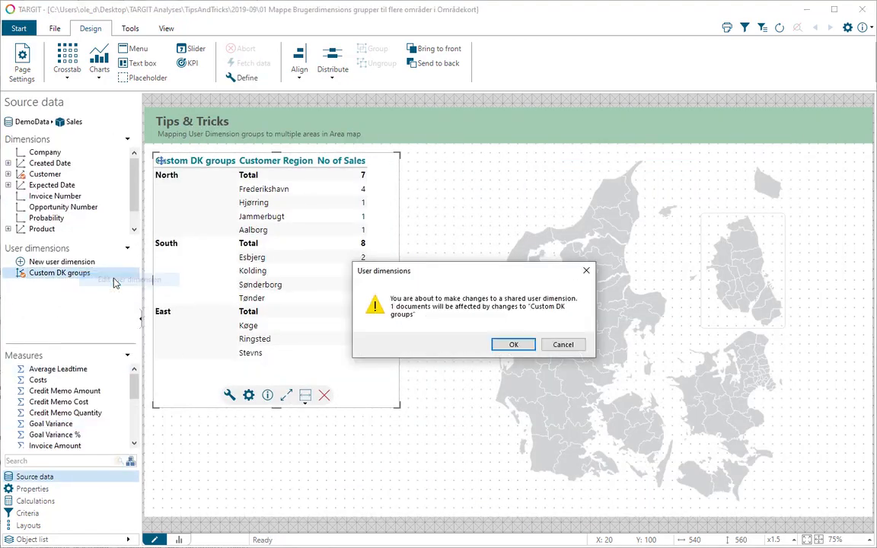
{"action": "left_click", "coordinate": [515, 345]}
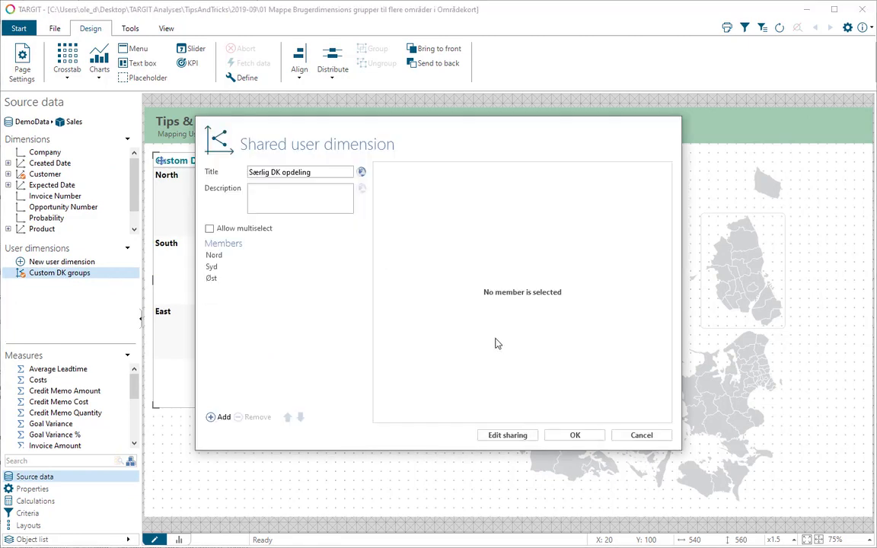
{"action": "left_click_drag", "start_coordinate": [380, 134], "coordinate": [544, 160]}
Step: Review the Customer Region criteria of the Nord member and close them
{"action": "left_click", "coordinate": [379, 282]}
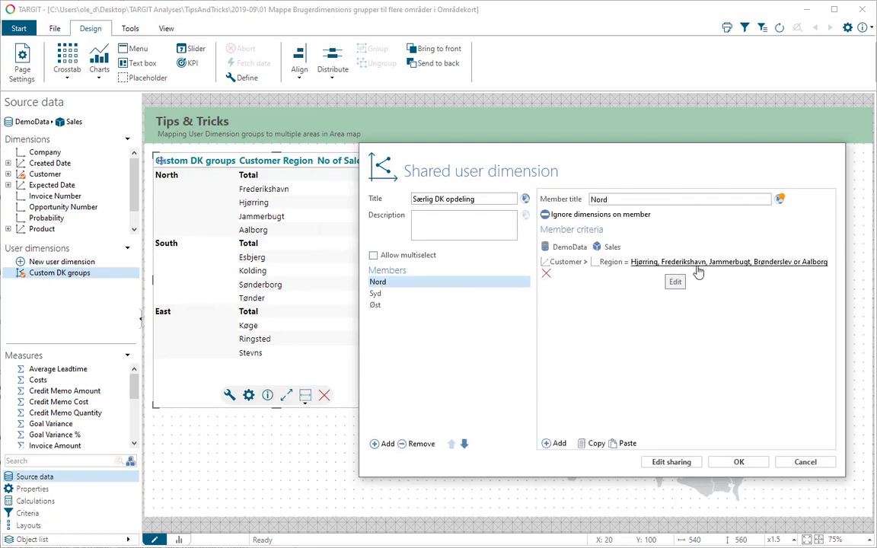
{"action": "left_click", "coordinate": [657, 264]}
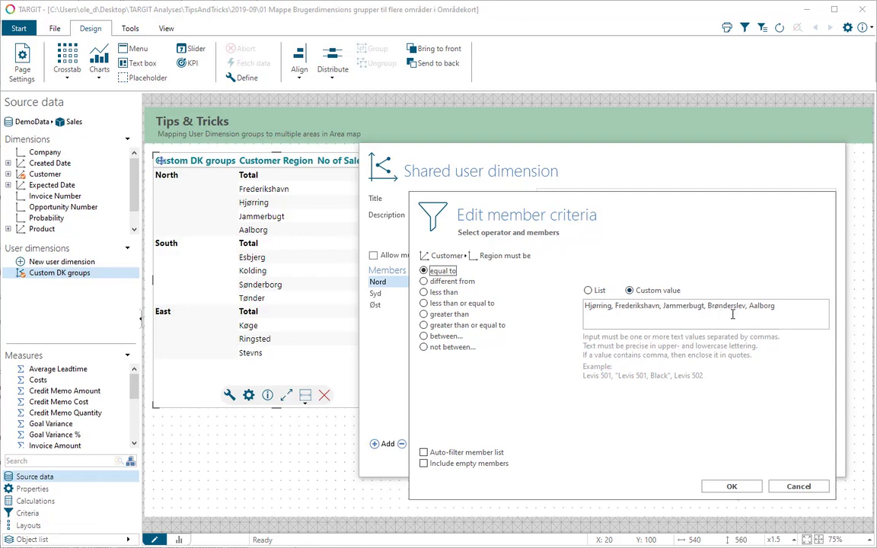
{"action": "left_click", "coordinate": [730, 484]}
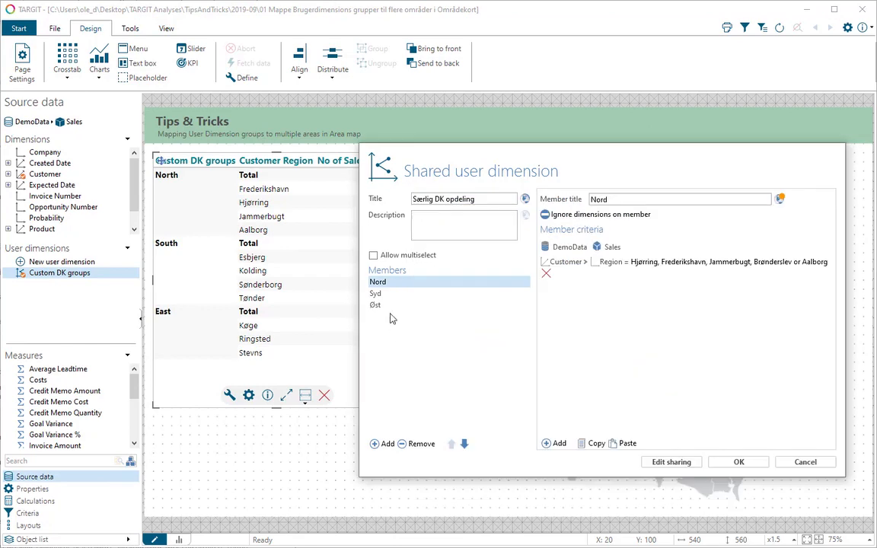
Step: Review the Customer Region criteria of the Syd member and close them
{"action": "left_click", "coordinate": [376, 294]}
{"action": "left_click", "coordinate": [679, 264]}
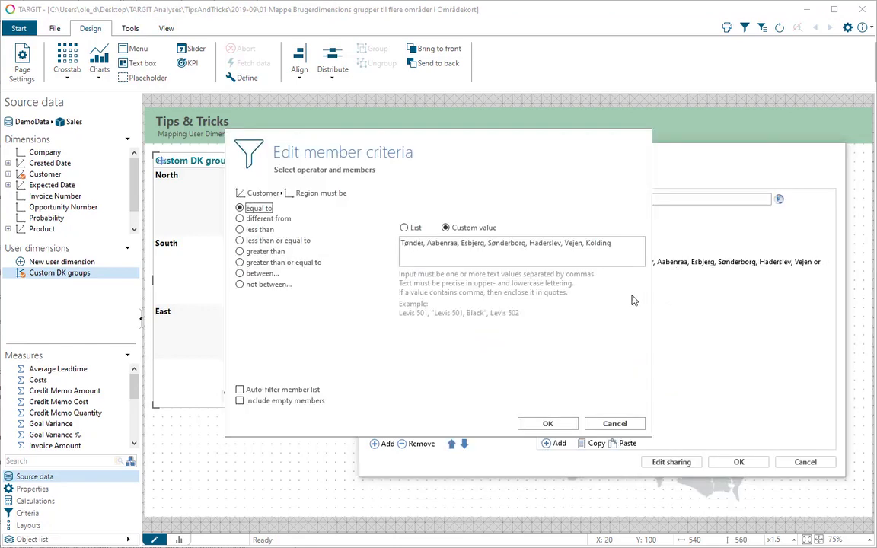
{"action": "left_click_drag", "start_coordinate": [495, 168], "coordinate": [641, 196]}
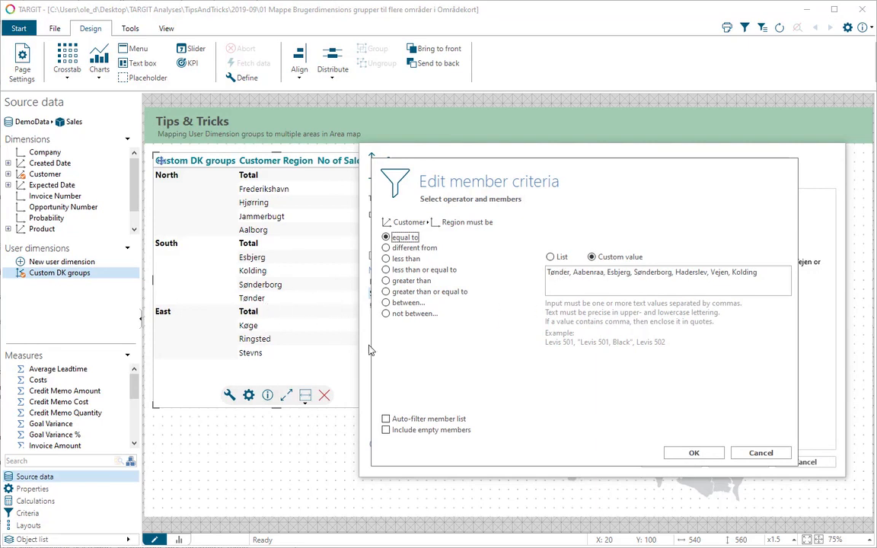
{"action": "left_click", "coordinate": [681, 453]}
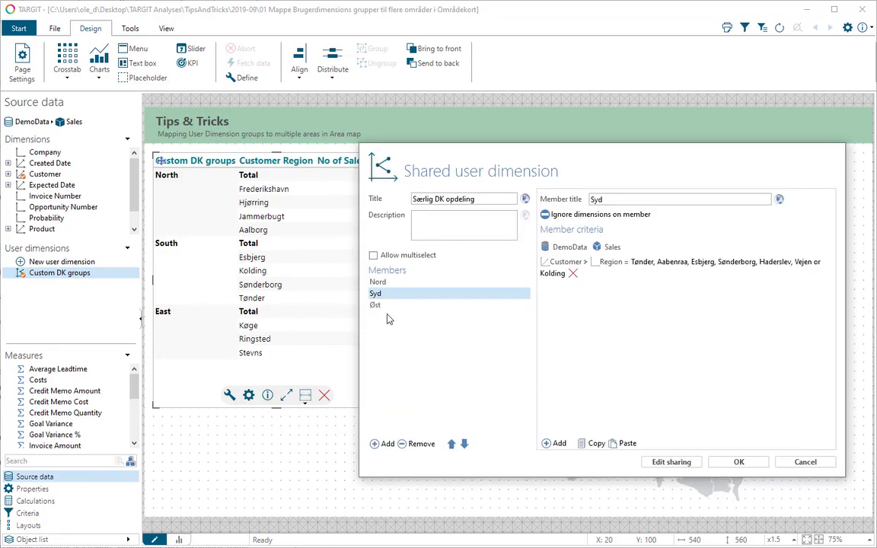
Step: Review the Customer Region criteria of the Øst member and close the shared user dimension
{"action": "left_click", "coordinate": [427, 305]}
{"action": "left_click", "coordinate": [676, 264]}
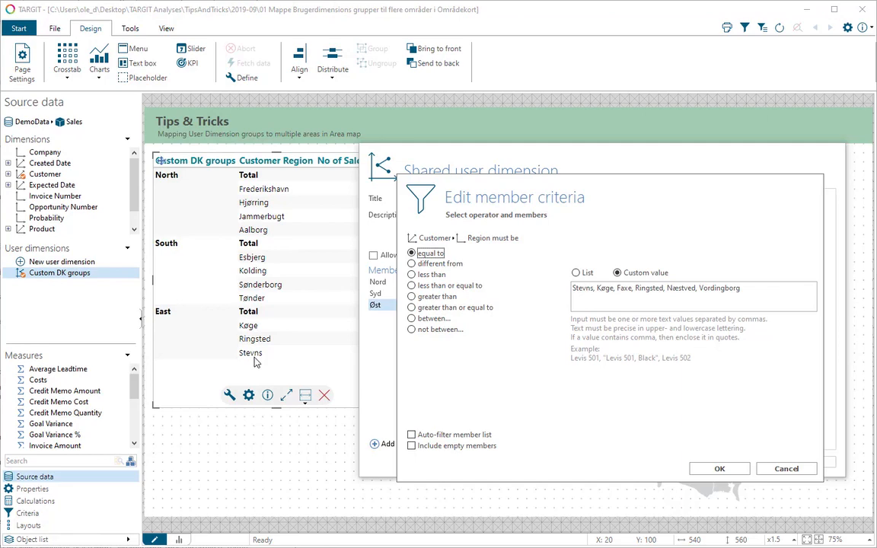
{"action": "left_click", "coordinate": [719, 468]}
{"action": "left_click", "coordinate": [734, 462]}
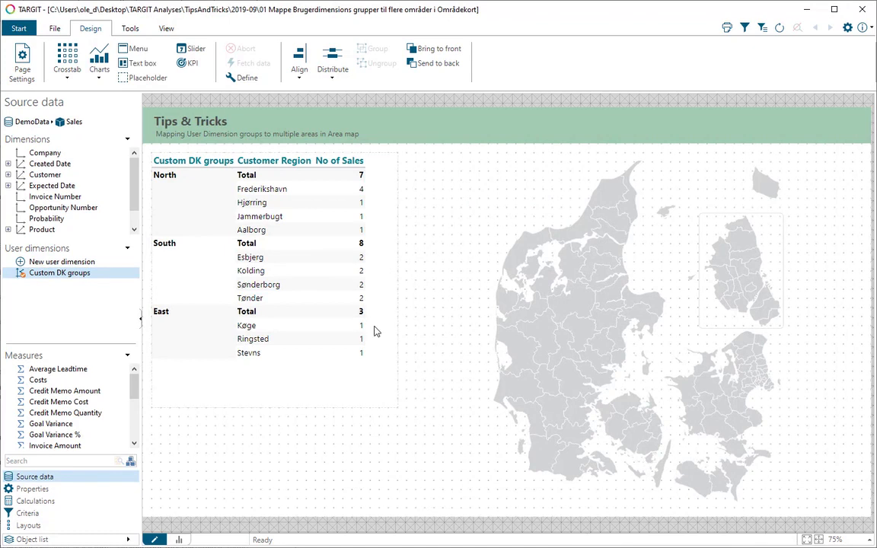
Step: View the area map's data as a crosstab and return it to the map display
{"action": "left_click", "coordinate": [470, 297]}
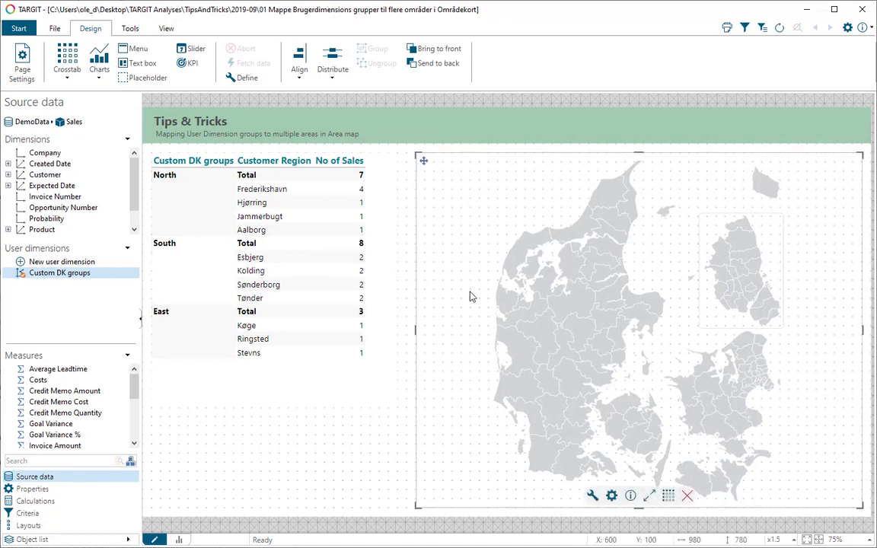
{"action": "left_click", "coordinate": [669, 496]}
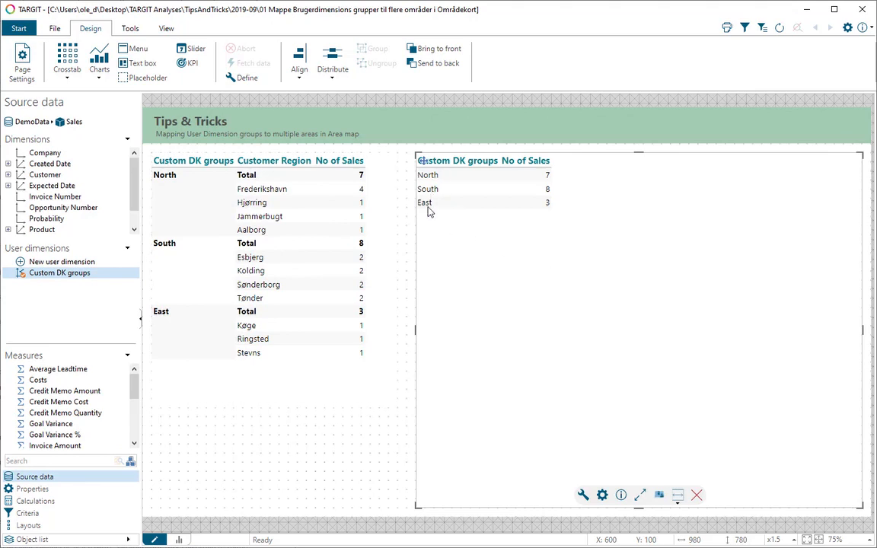
{"action": "left_click", "coordinate": [658, 495]}
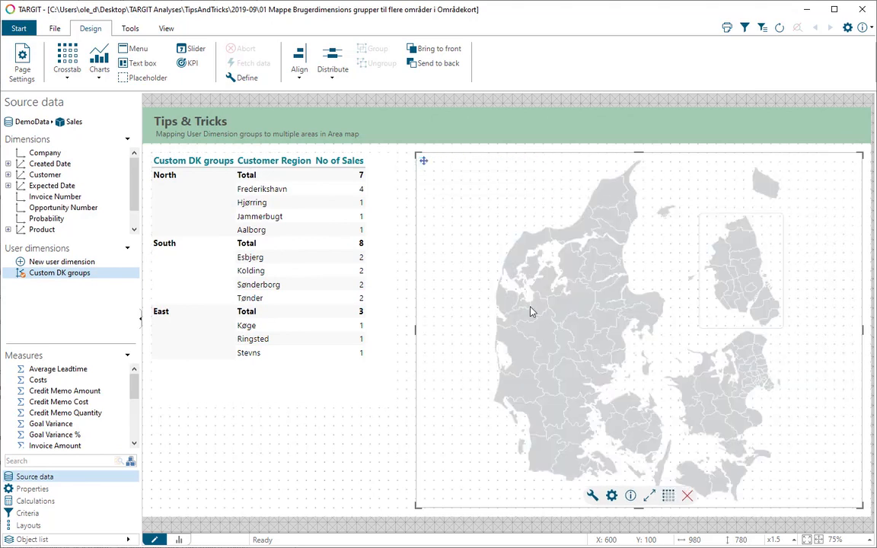
Step: Open location editing in the properties of the Denmark area map
{"action": "right_click", "coordinate": [572, 322]}
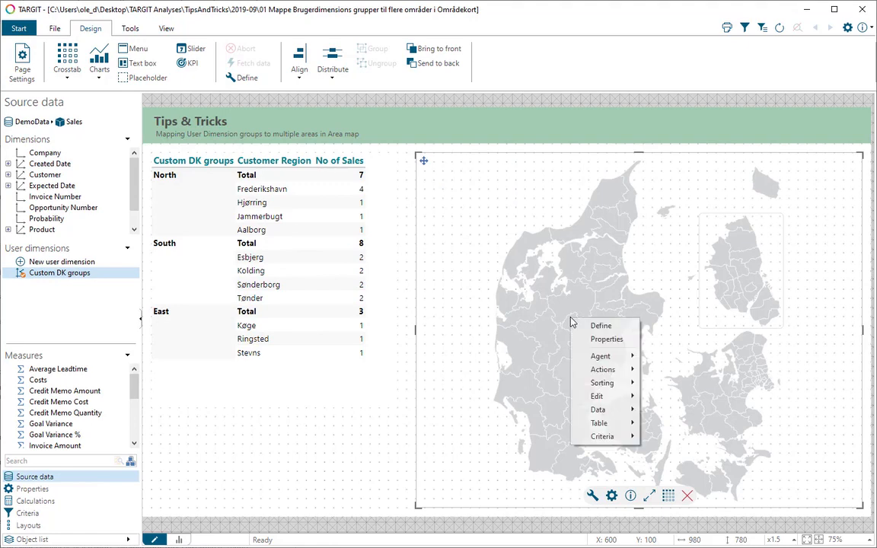
{"action": "left_click", "coordinate": [605, 341]}
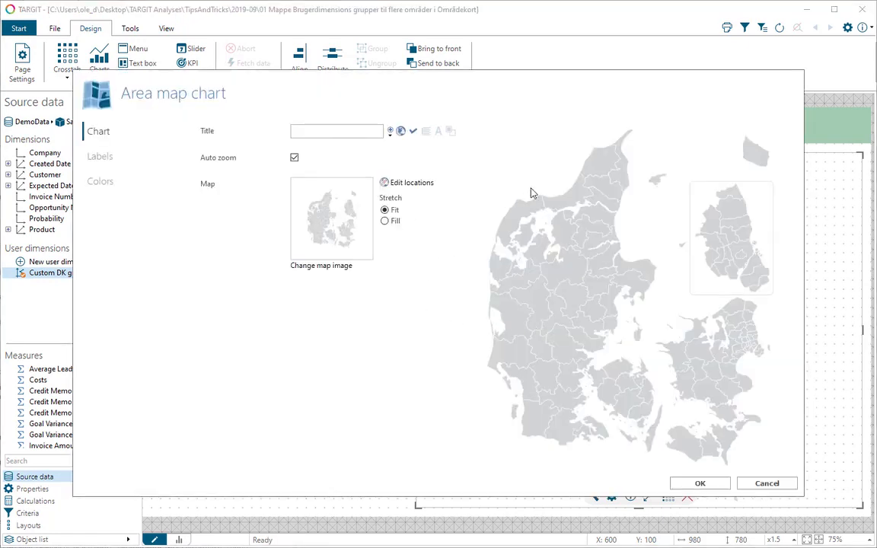
{"action": "left_click", "coordinate": [411, 184]}
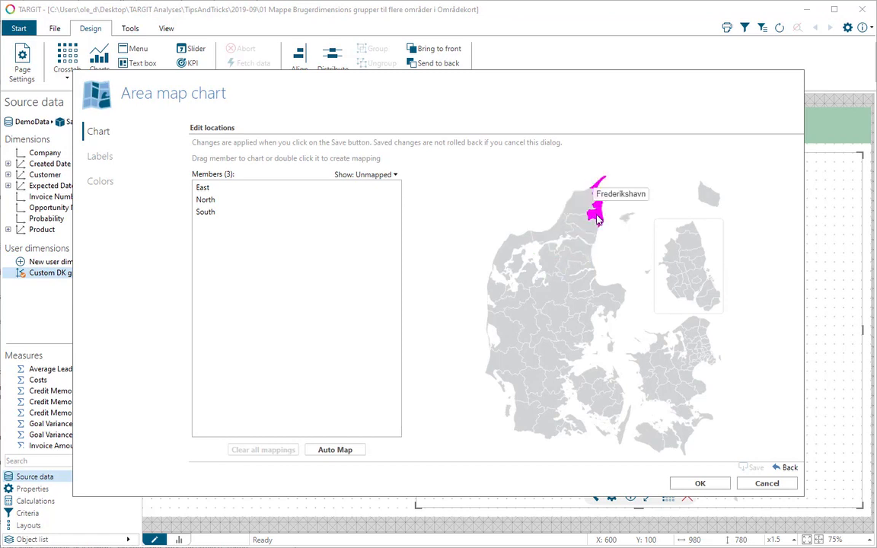
Step: Map the North member to the areas Frederikshavn, Hjørring, Jammerbugt, Aalborg and Brønderslev
{"action": "left_click", "coordinate": [242, 204]}
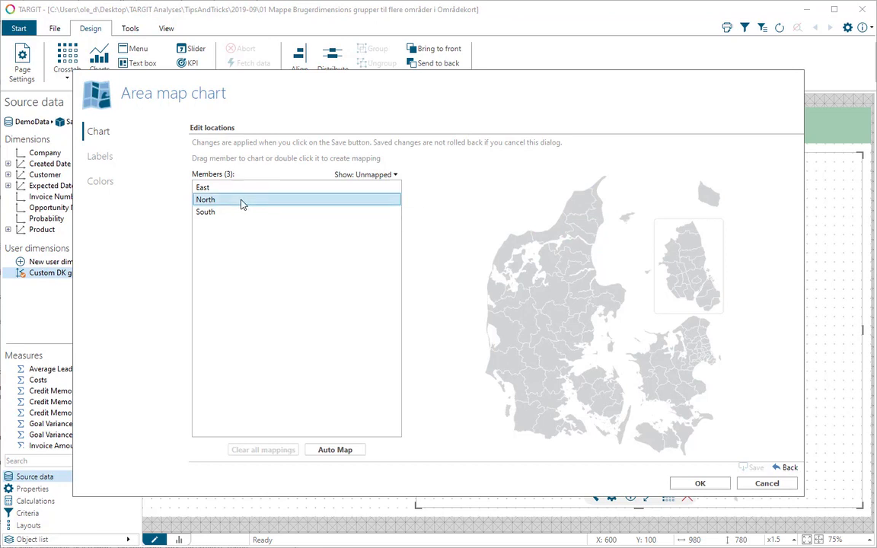
{"action": "left_click_drag", "start_coordinate": [242, 204], "coordinate": [265, 204]}
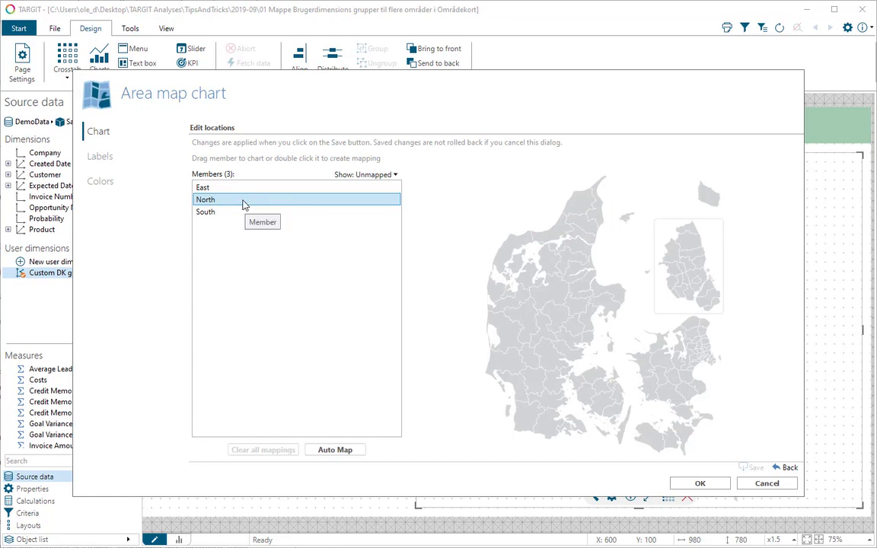
{"action": "double_click", "coordinate": [243, 204]}
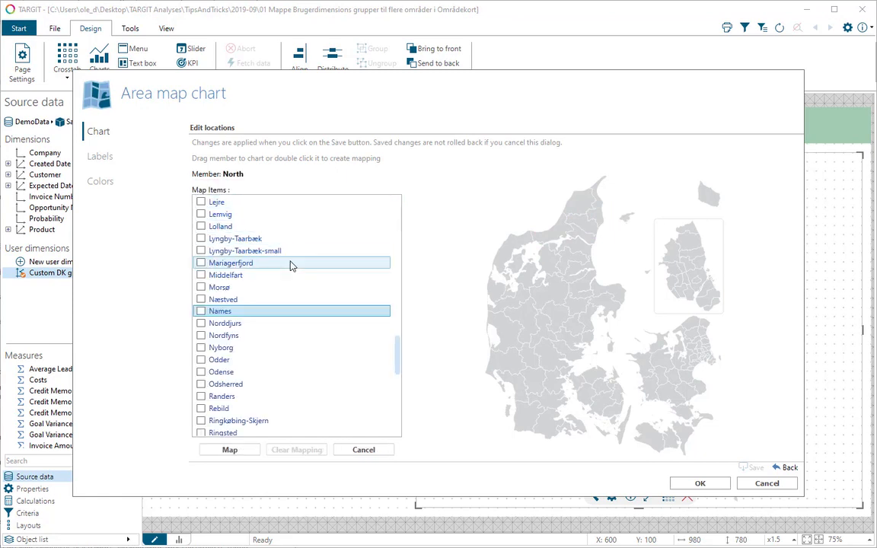
{"action": "scroll", "coordinate": [290, 264], "scroll_direction": "up", "scroll_amount": 15}
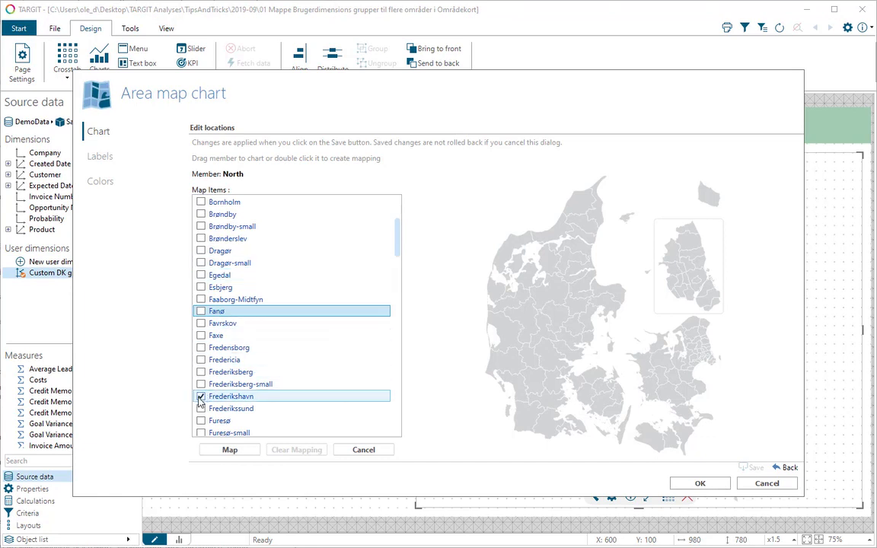
{"action": "scroll", "coordinate": [199, 403], "scroll_direction": "down", "scroll_amount": 7}
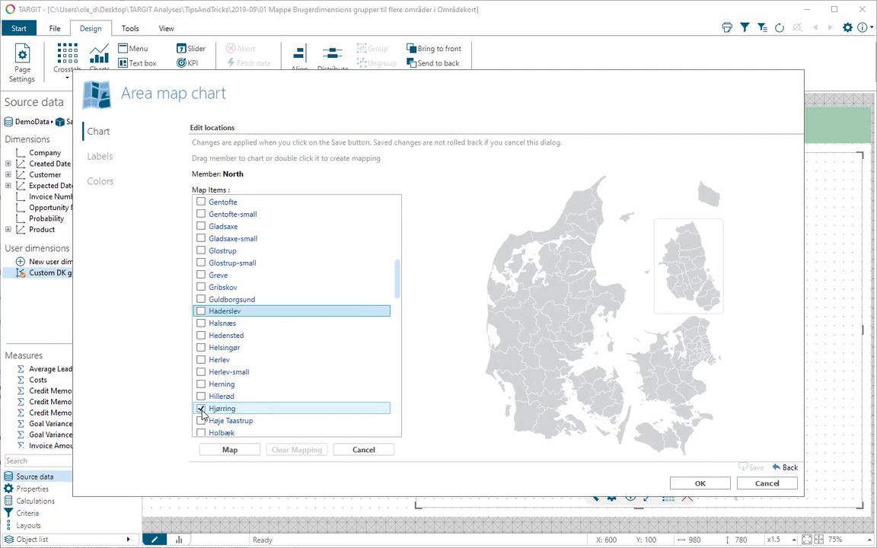
{"action": "scroll", "coordinate": [201, 411], "scroll_direction": "down", "scroll_amount": 6}
{"action": "left_click", "coordinate": [201, 311]}
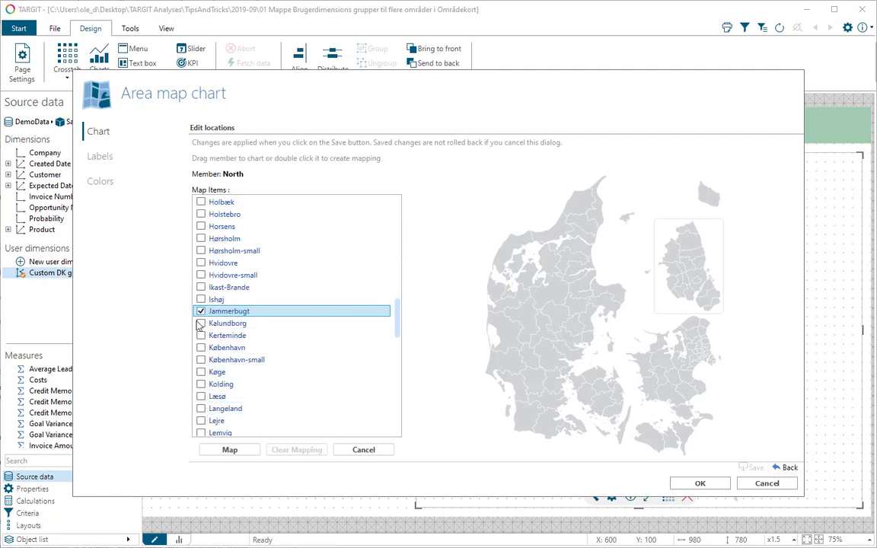
{"action": "scroll", "coordinate": [201, 289], "scroll_direction": "up", "scroll_amount": 16}
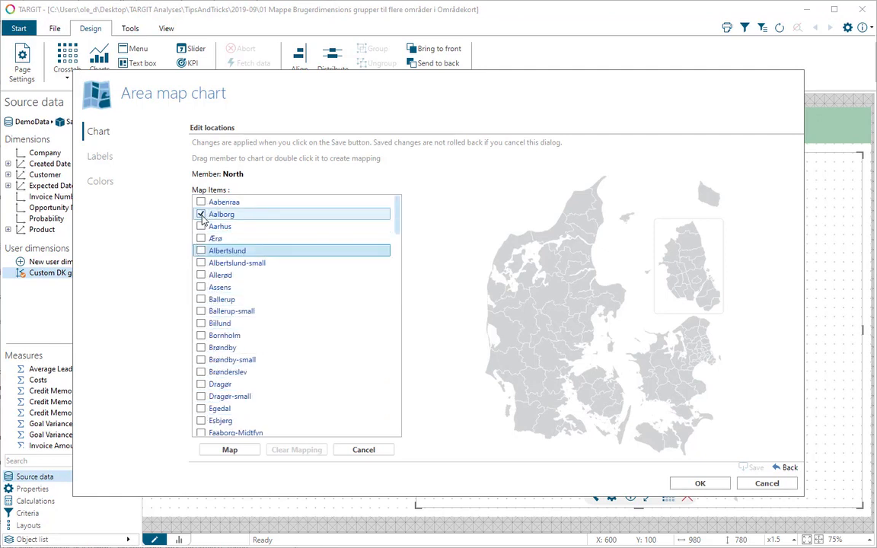
{"action": "left_click", "coordinate": [201, 372]}
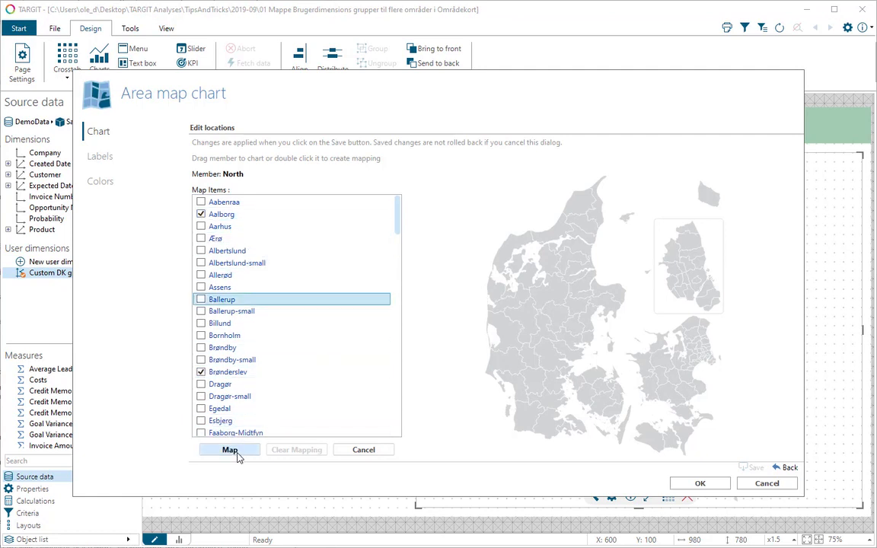
{"action": "left_click", "coordinate": [230, 450]}
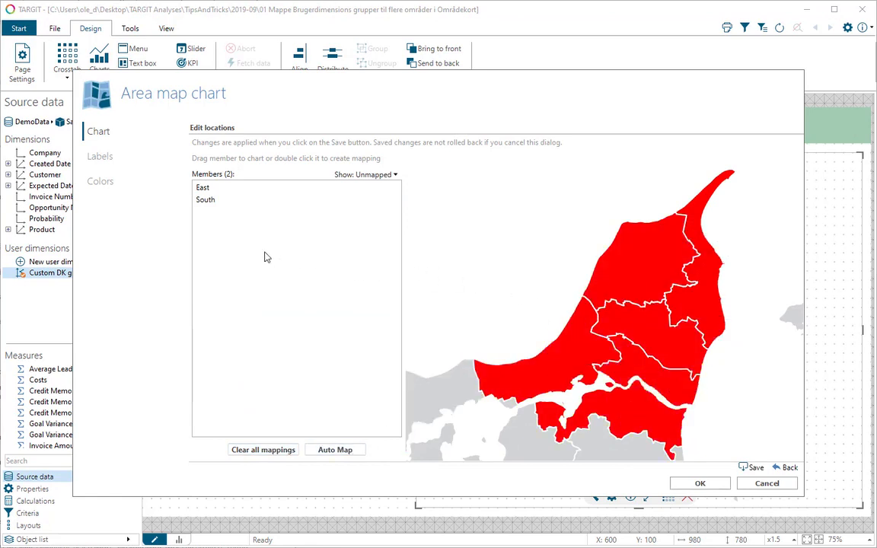
Step: Map the East member to the areas Stevns, Vordingborg, Næstved, Faxe and Køge
{"action": "left_click", "coordinate": [212, 190]}
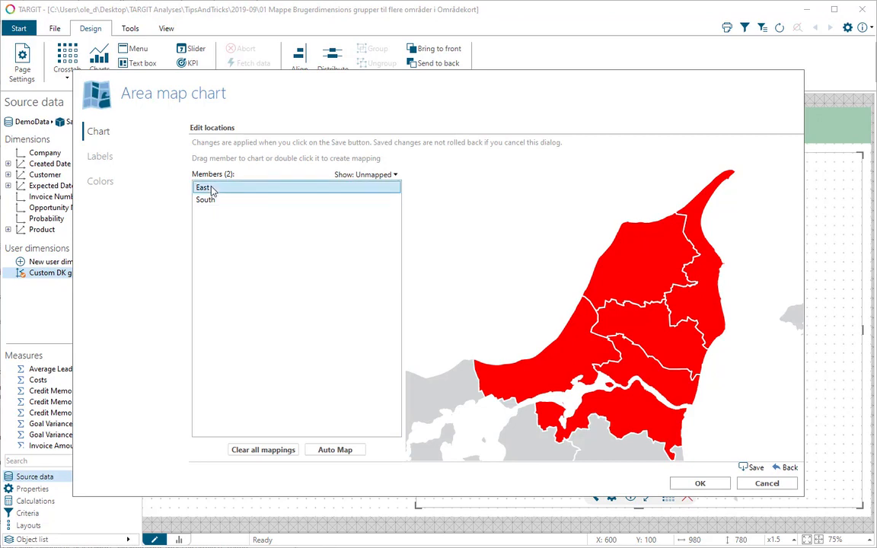
{"action": "double_click", "coordinate": [212, 189]}
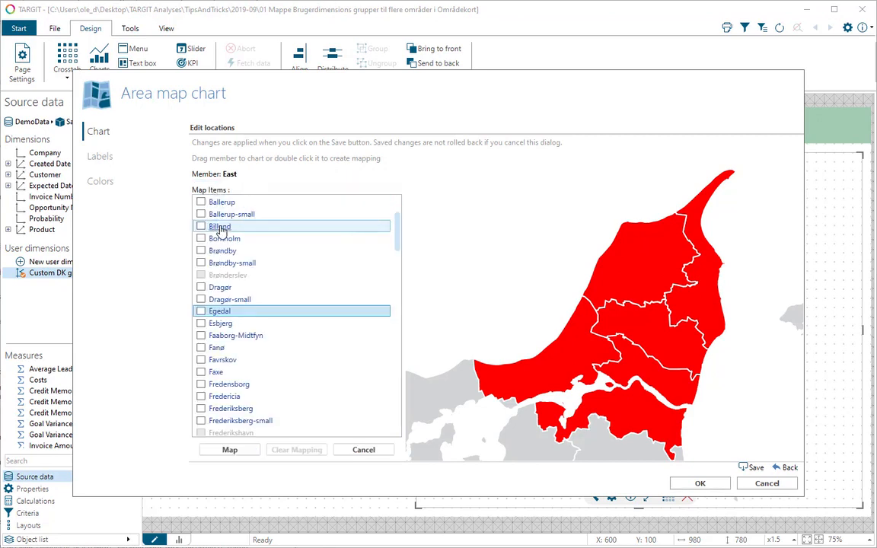
{"action": "scroll", "coordinate": [219, 228], "scroll_direction": "down", "scroll_amount": 20}
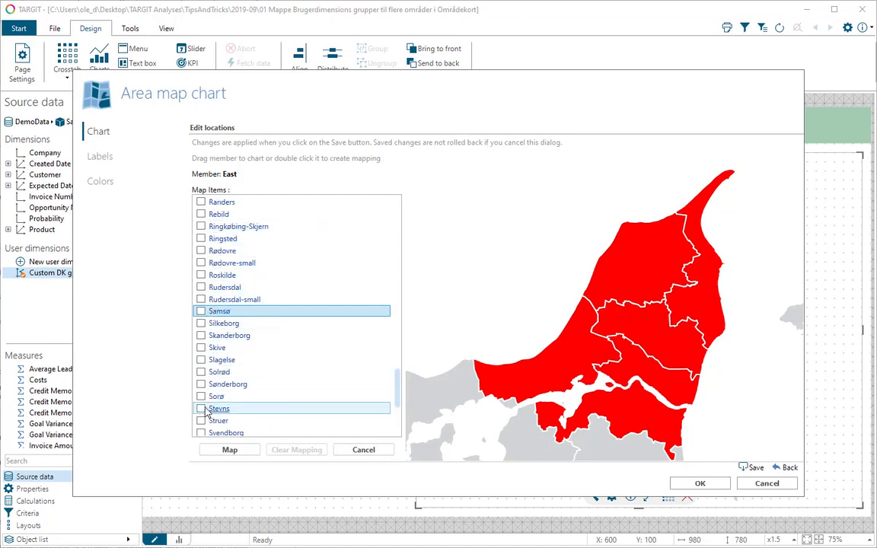
{"action": "scroll", "coordinate": [202, 414], "scroll_direction": "down", "scroll_amount": 5}
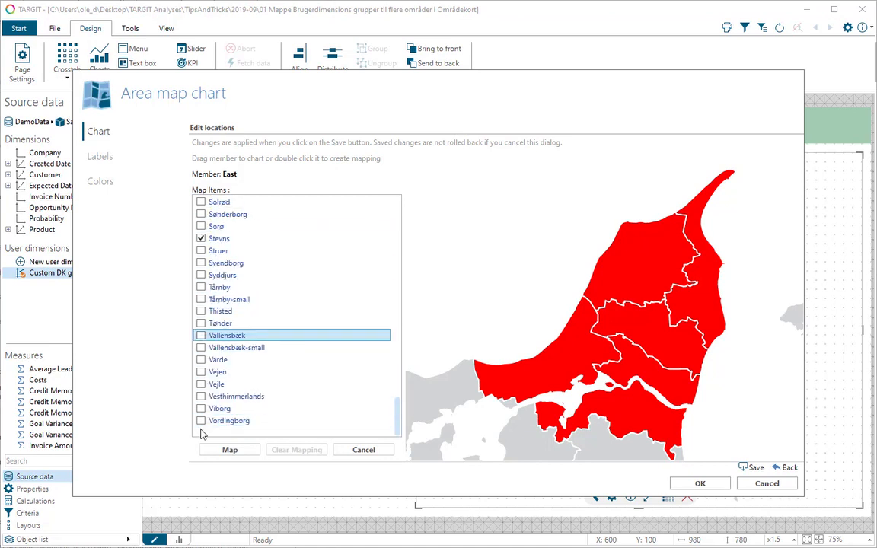
{"action": "scroll", "coordinate": [202, 427], "scroll_direction": "up", "scroll_amount": 9}
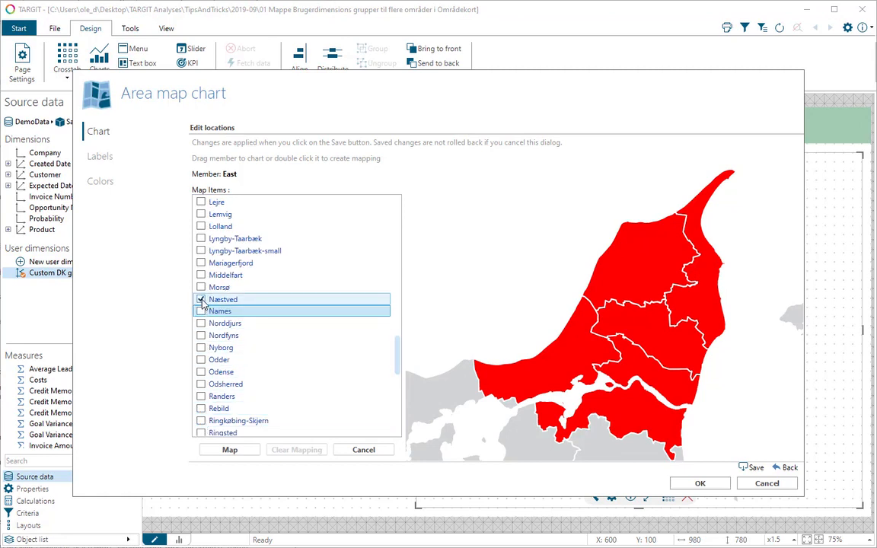
{"action": "scroll", "coordinate": [202, 305], "scroll_direction": "up", "scroll_amount": 10}
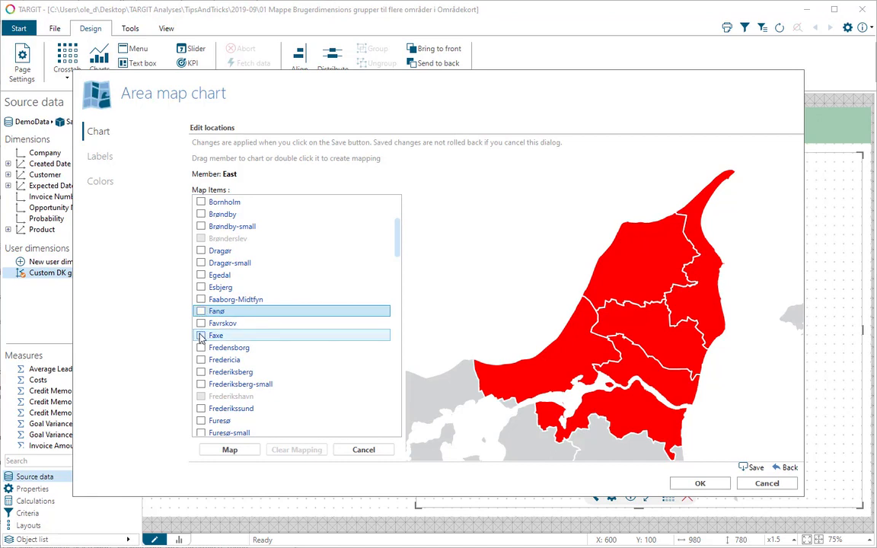
{"action": "scroll", "coordinate": [201, 342], "scroll_direction": "down", "scroll_amount": 12}
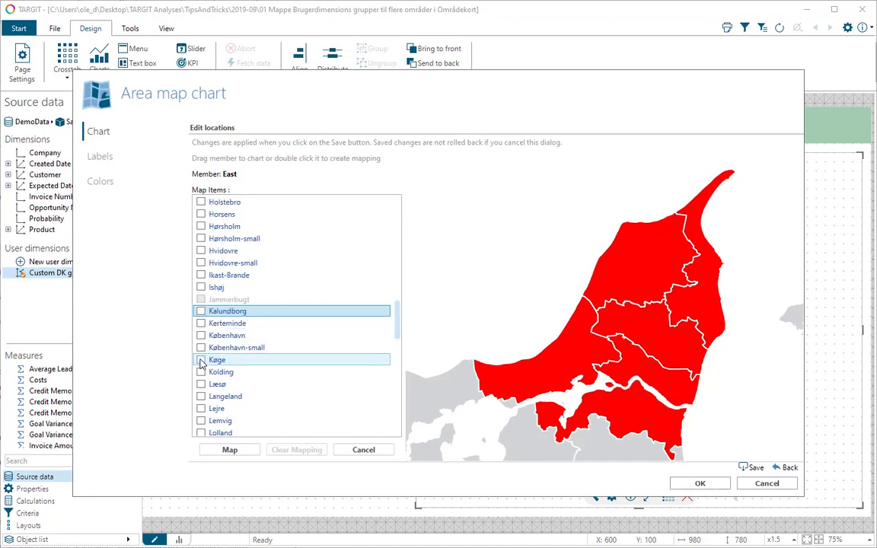
{"action": "left_click", "coordinate": [201, 360]}
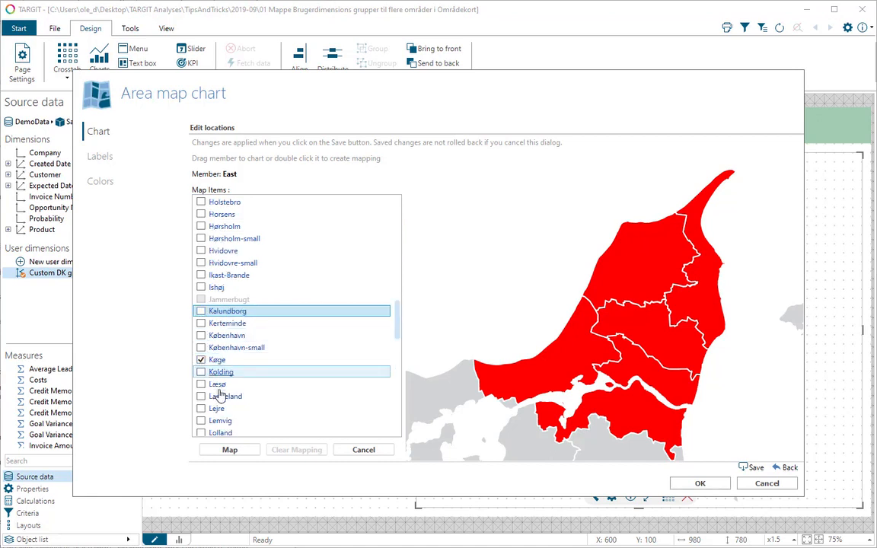
{"action": "left_click", "coordinate": [229, 449]}
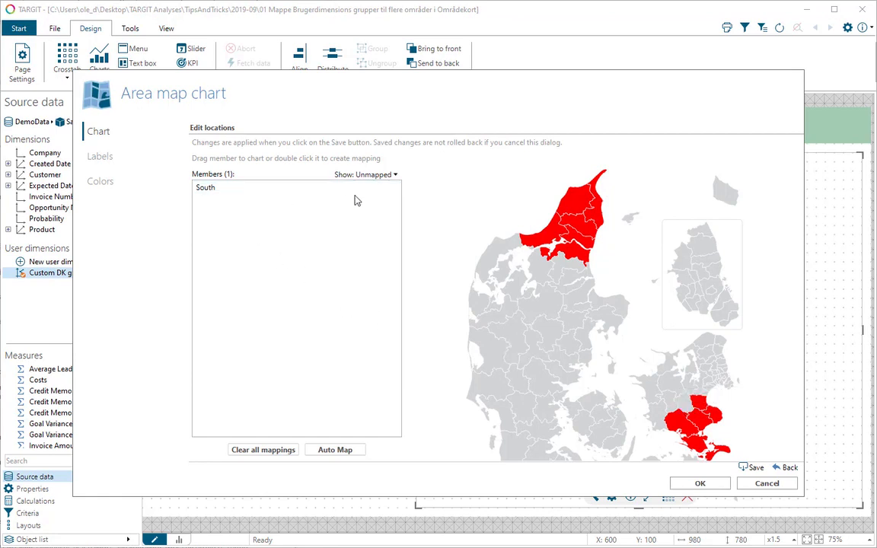
Step: Show all members and add the area Ringsted to the East member's mapping
{"action": "left_click", "coordinate": [383, 176]}
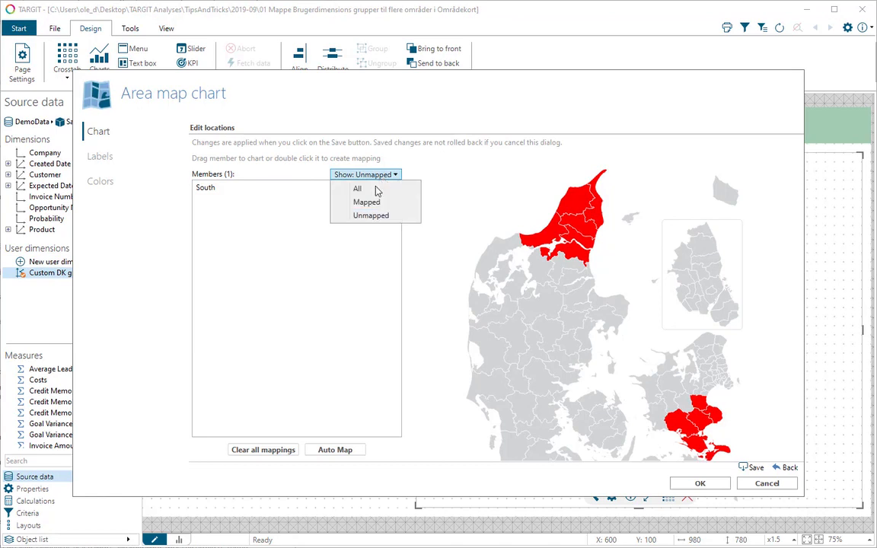
{"action": "left_click", "coordinate": [378, 188]}
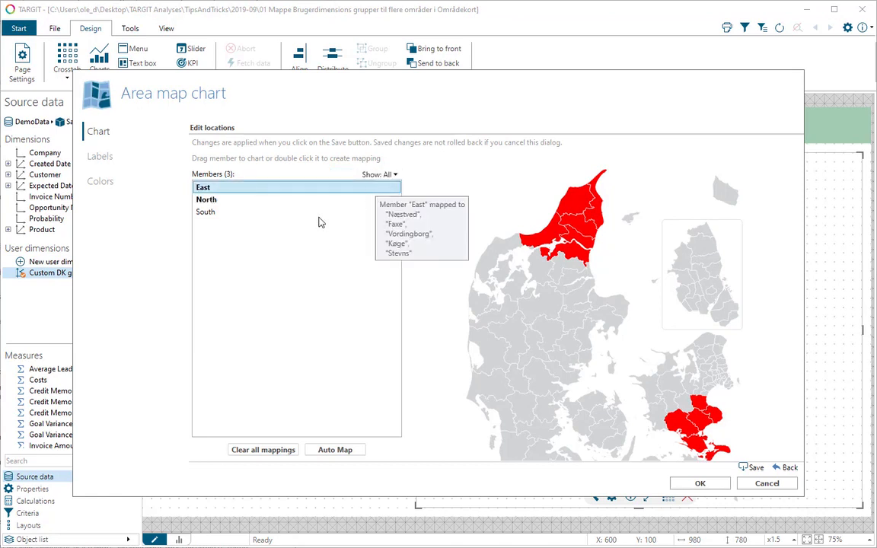
{"action": "double_click", "coordinate": [219, 191]}
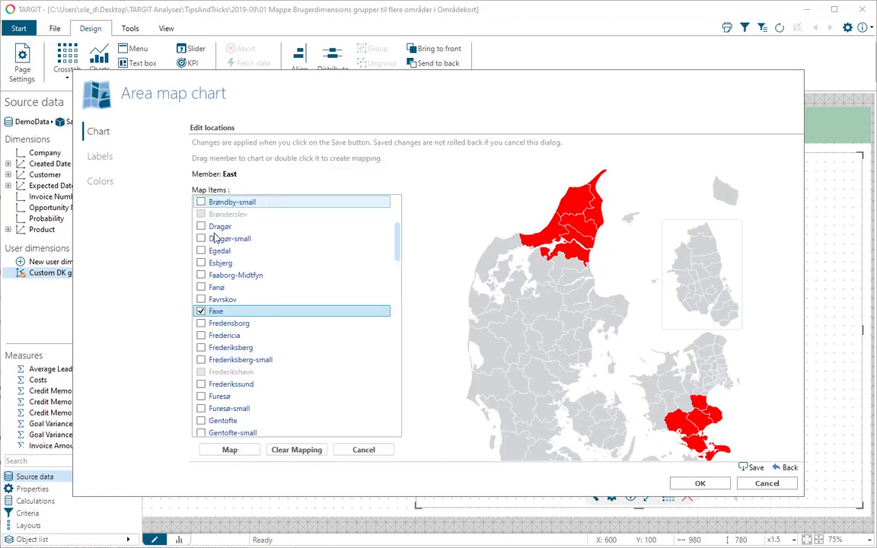
{"action": "scroll", "coordinate": [220, 291], "scroll_direction": "down", "scroll_amount": 15}
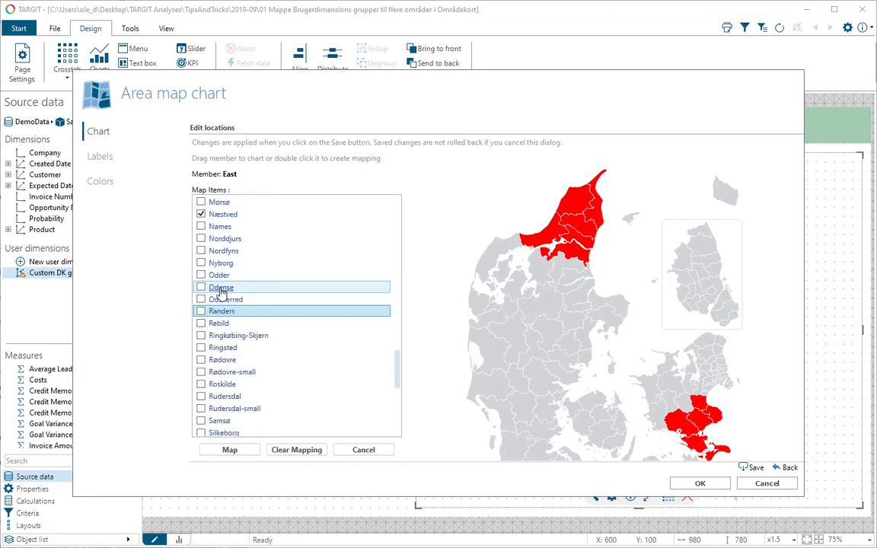
{"action": "left_click", "coordinate": [201, 349]}
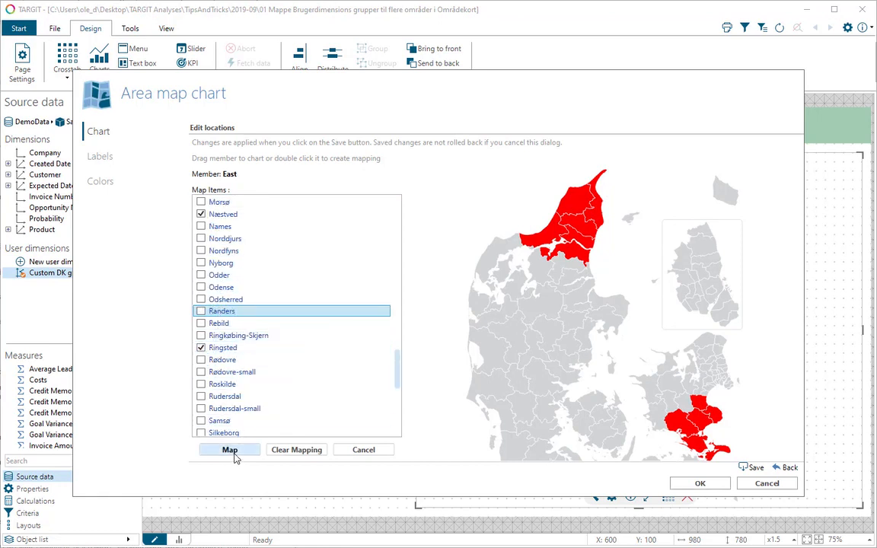
{"action": "left_click", "coordinate": [230, 450]}
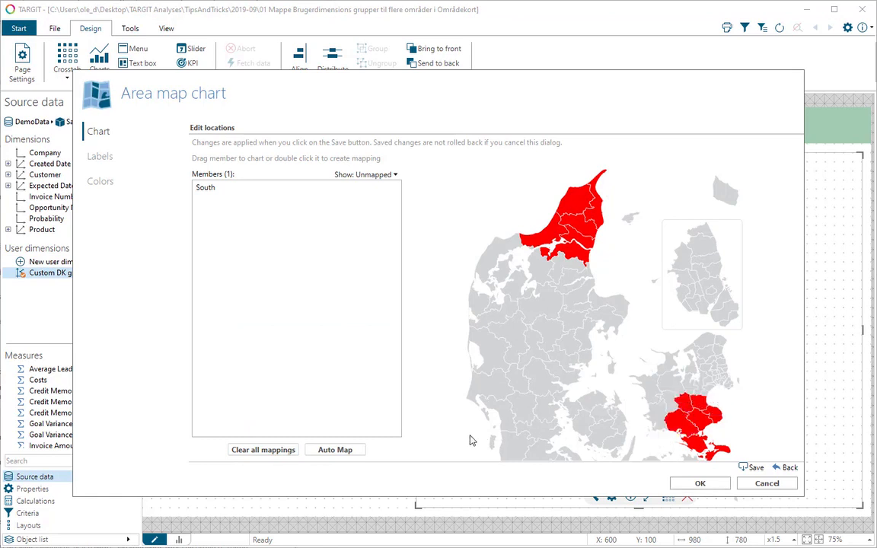
Step: Map the South member to Haderslev, Aabenraa, Esbjerg, Tønder, Vejen and Kolding, and save the location mappings
{"action": "double_click", "coordinate": [234, 191]}
{"action": "scroll", "coordinate": [257, 319], "scroll_direction": "down", "scroll_amount": 5}
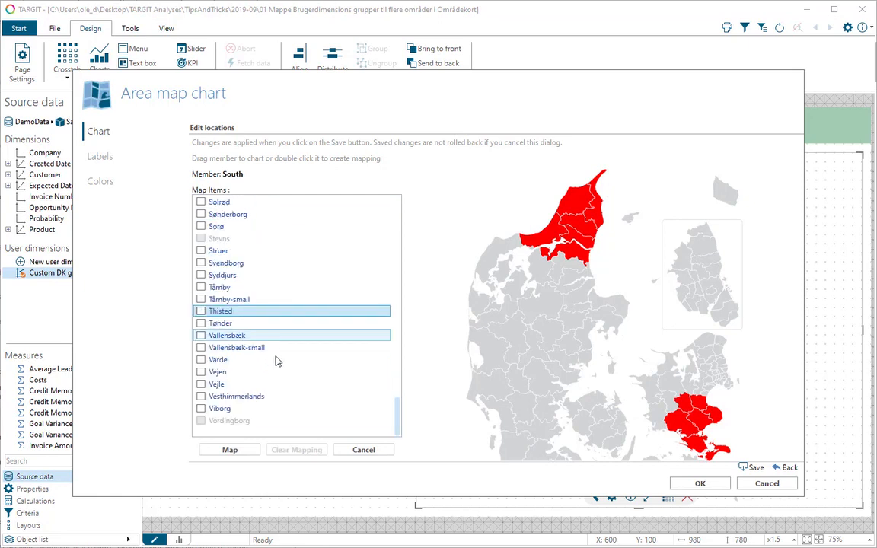
{"action": "key", "text": "h"}
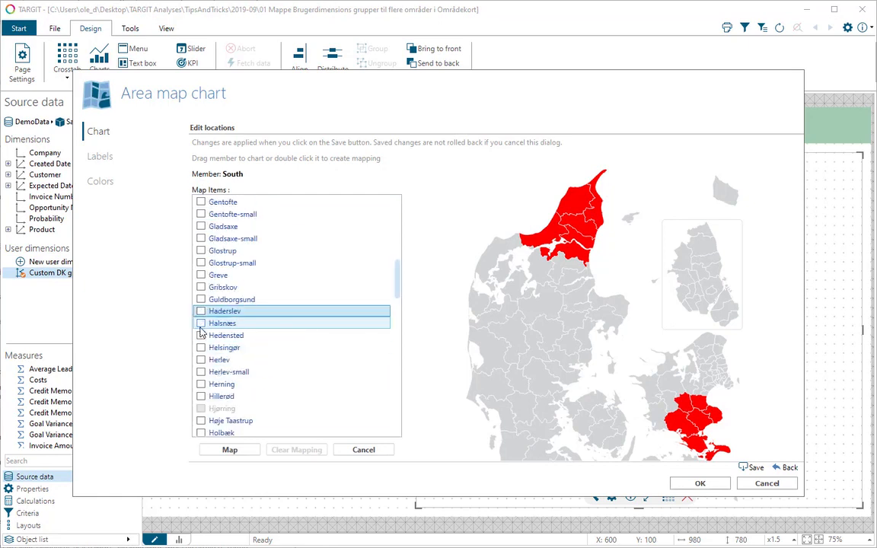
{"action": "key", "text": "a"}
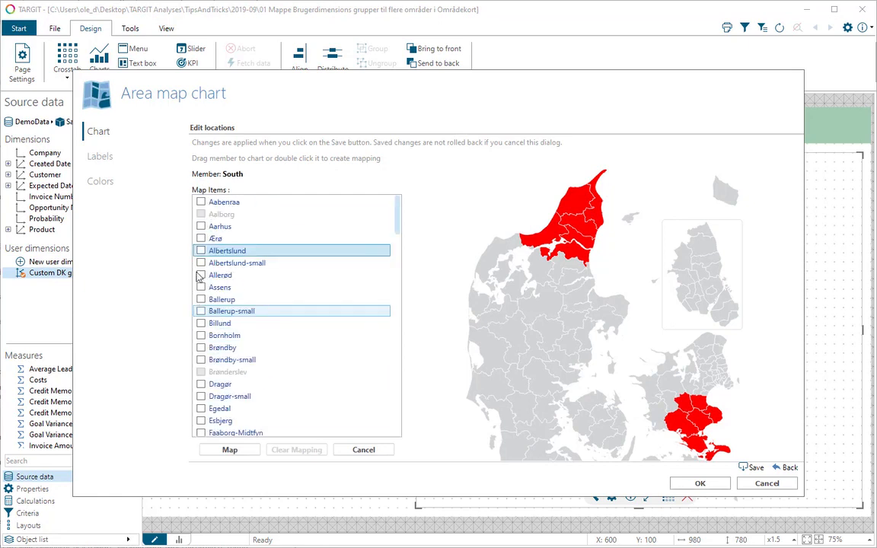
{"action": "key", "text": "e"}
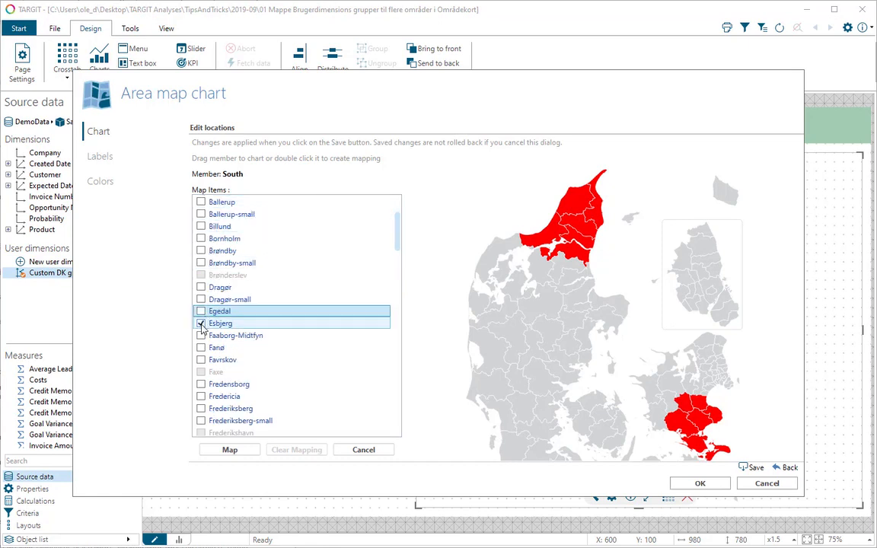
{"action": "key", "text": "v"}
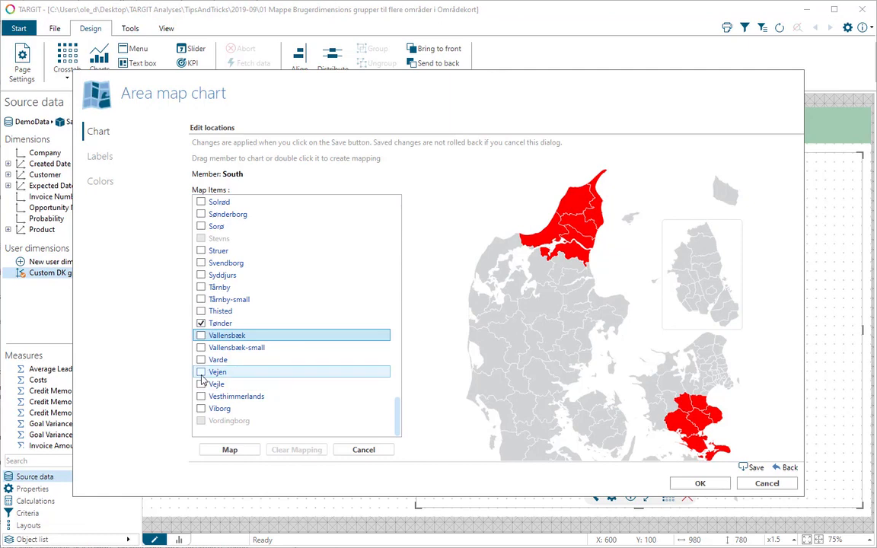
{"action": "key", "text": "k"}
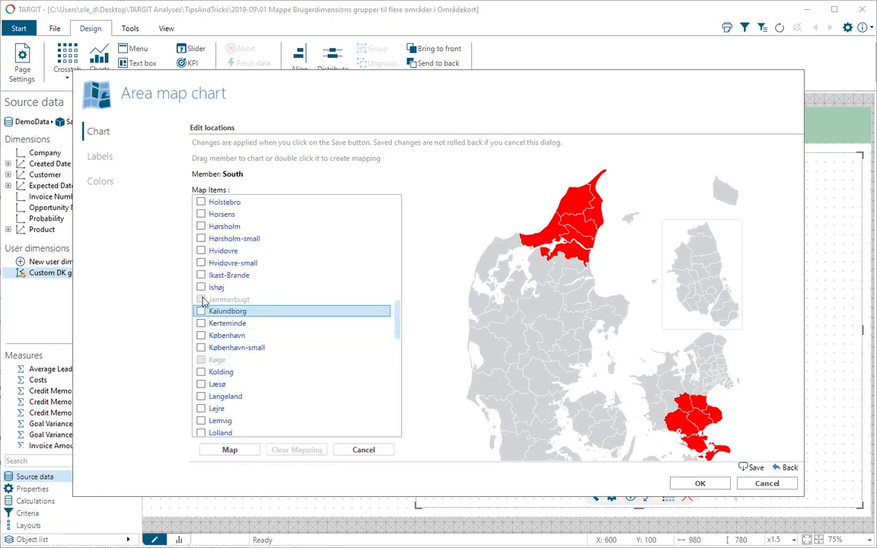
{"action": "left_click", "coordinate": [201, 372]}
{"action": "left_click", "coordinate": [230, 449]}
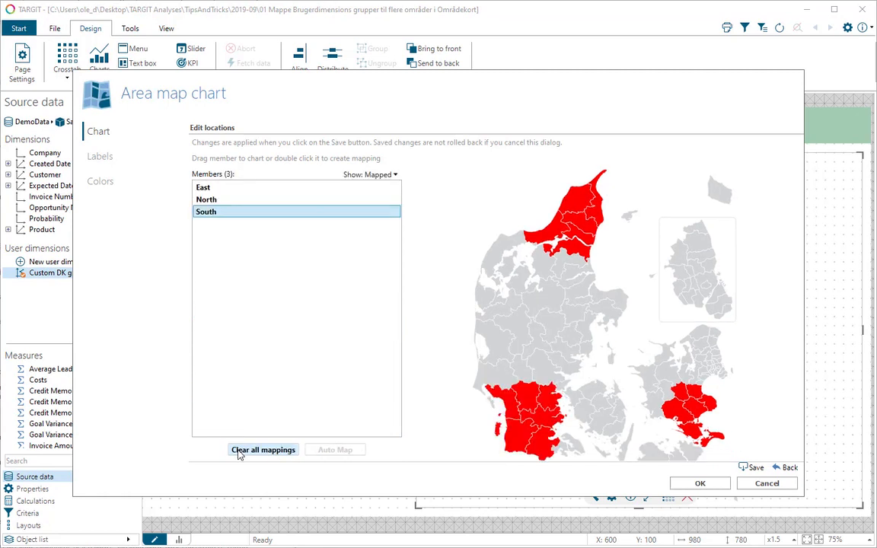
{"action": "left_click", "coordinate": [756, 468]}
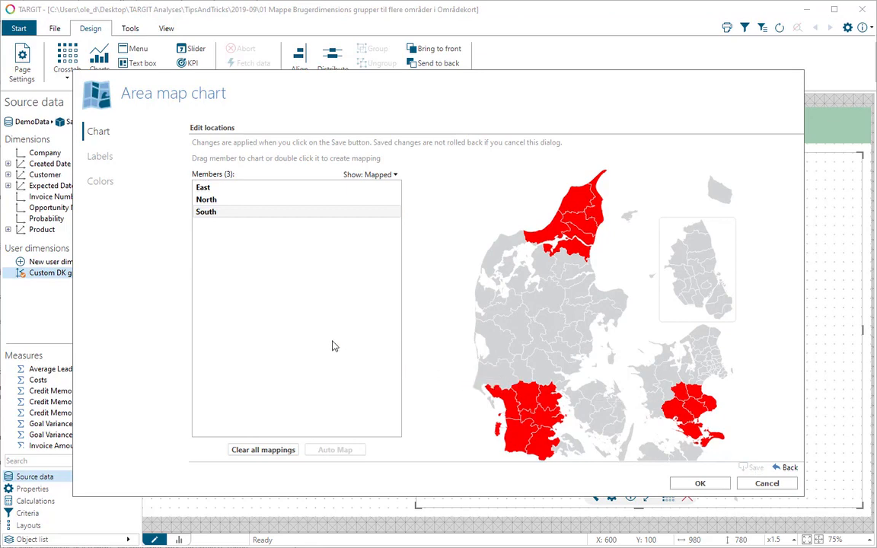
Step: Set the area map's mouse-over text to Row member: Value and apply the chart properties
{"action": "left_click", "coordinate": [99, 157]}
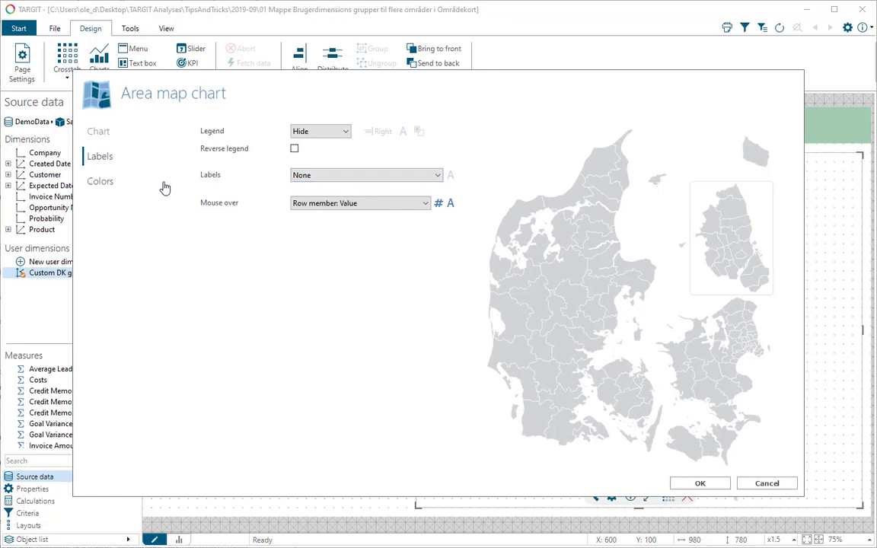
{"action": "left_click", "coordinate": [373, 204]}
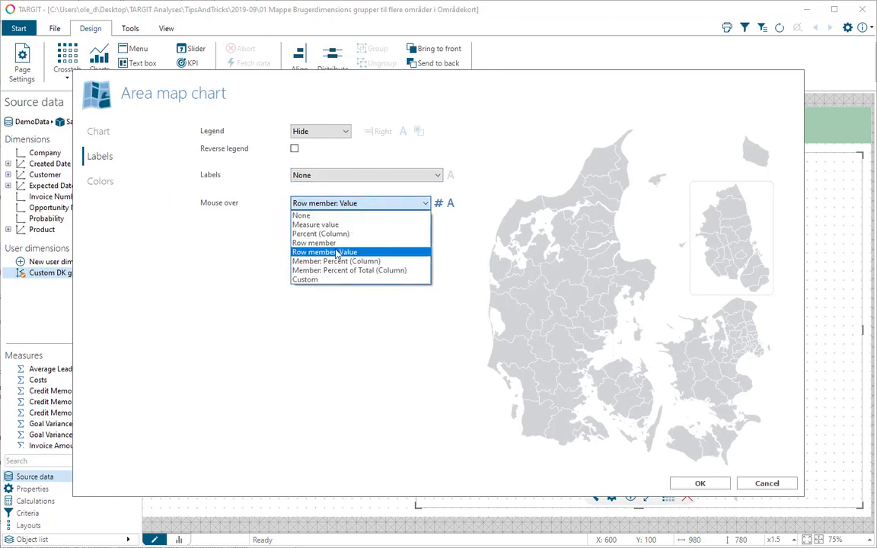
{"action": "left_click", "coordinate": [333, 254]}
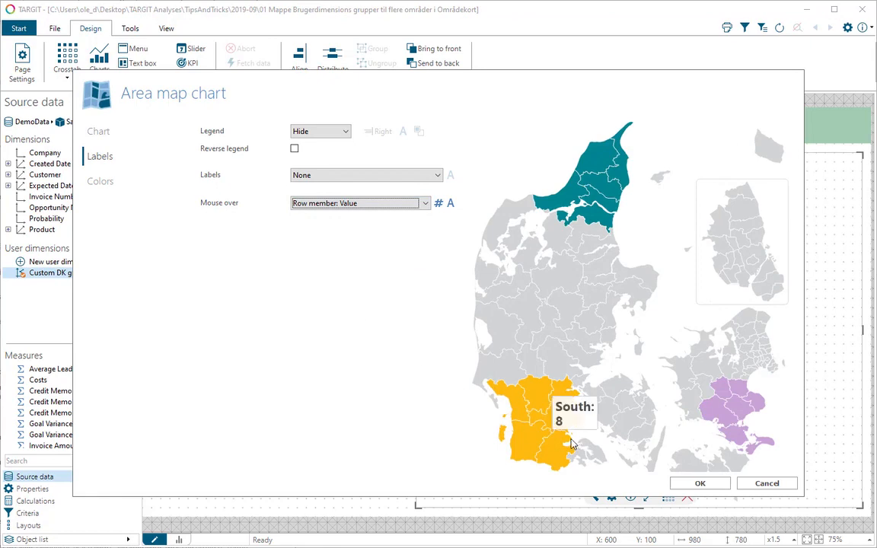
{"action": "mouse_move", "coordinate": [724, 400]}
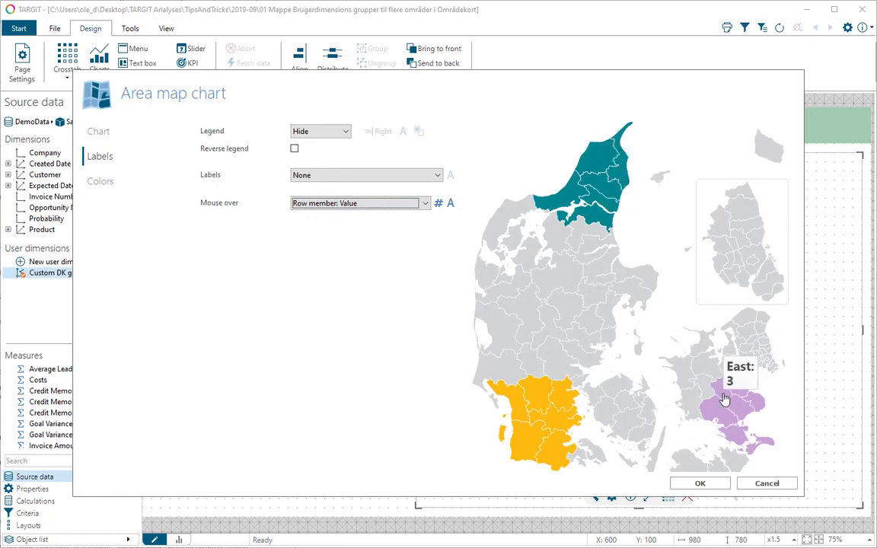
{"action": "left_click", "coordinate": [700, 484]}
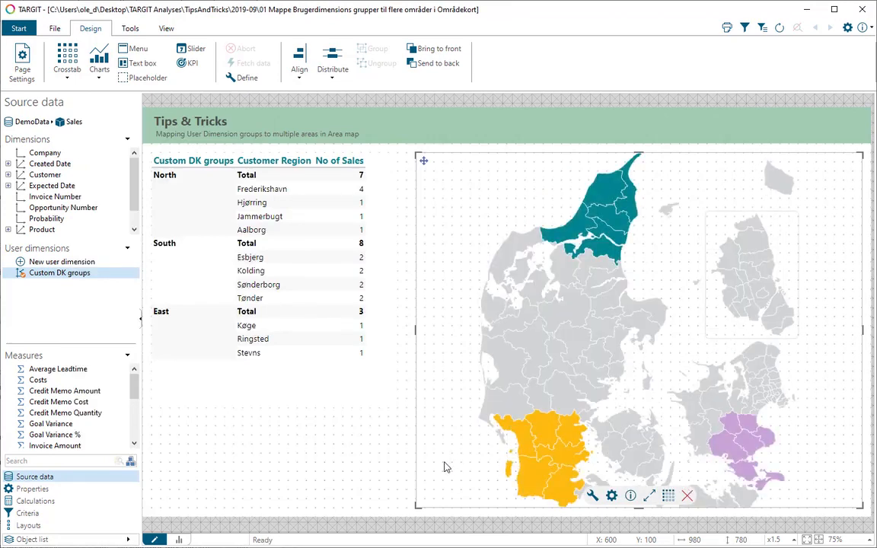
Step: Switch the report out of design mode and check the mouse-over values of the North, South and East areas
{"action": "key", "text": "F12"}
{"action": "key", "text": "F8"}
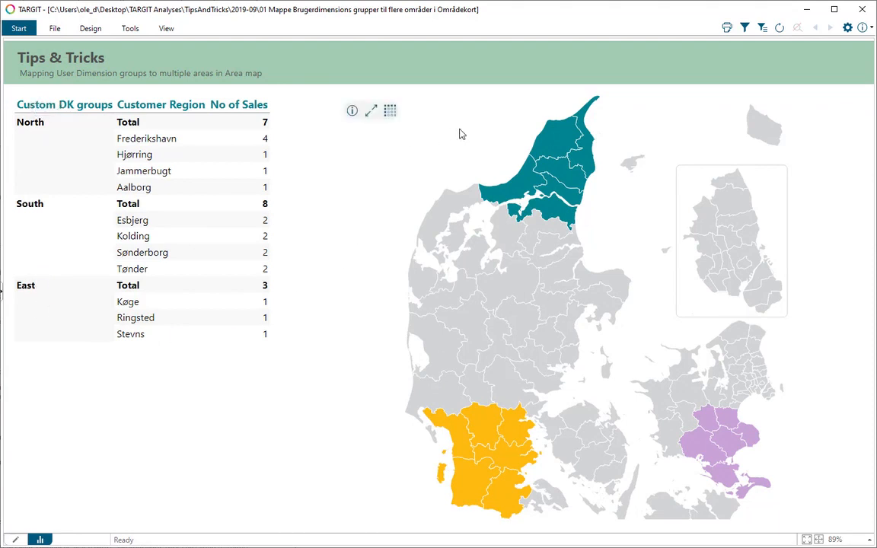
{"action": "mouse_move", "coordinate": [553, 145]}
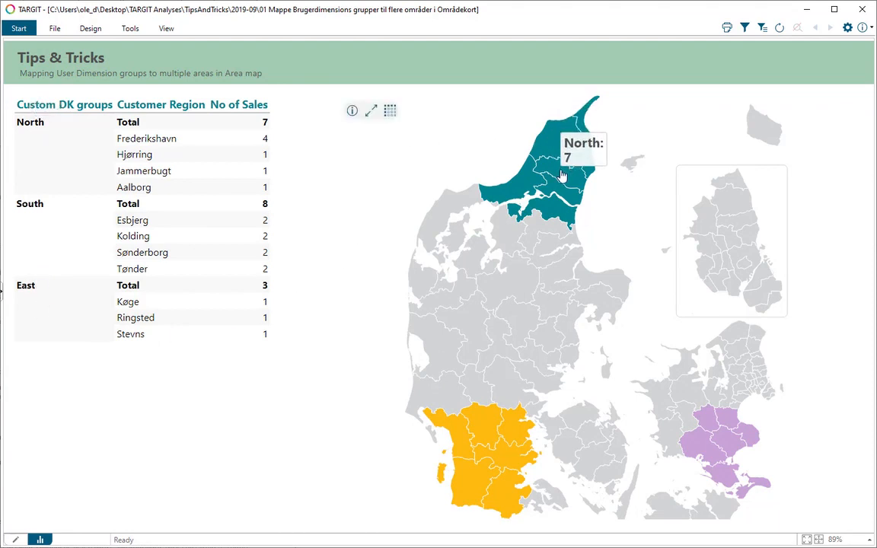
{"action": "mouse_move", "coordinate": [489, 468]}
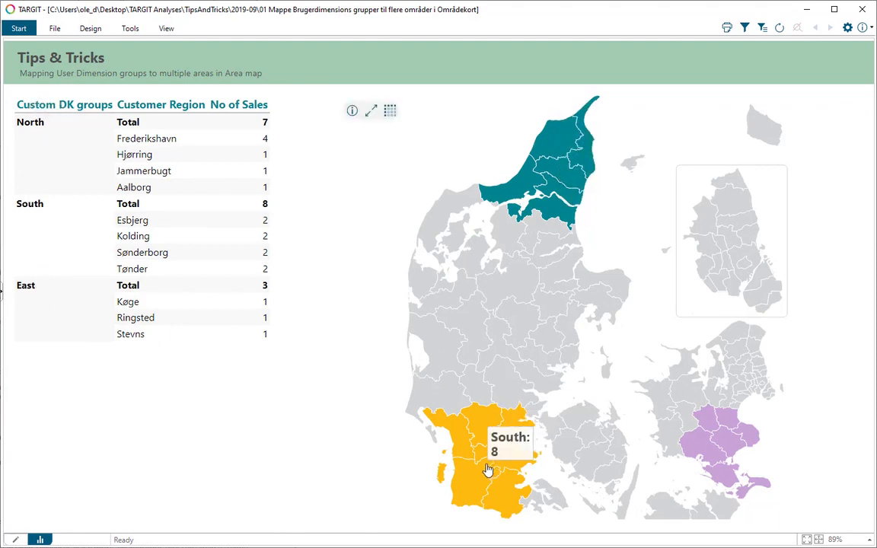
{"action": "mouse_move", "coordinate": [695, 453]}
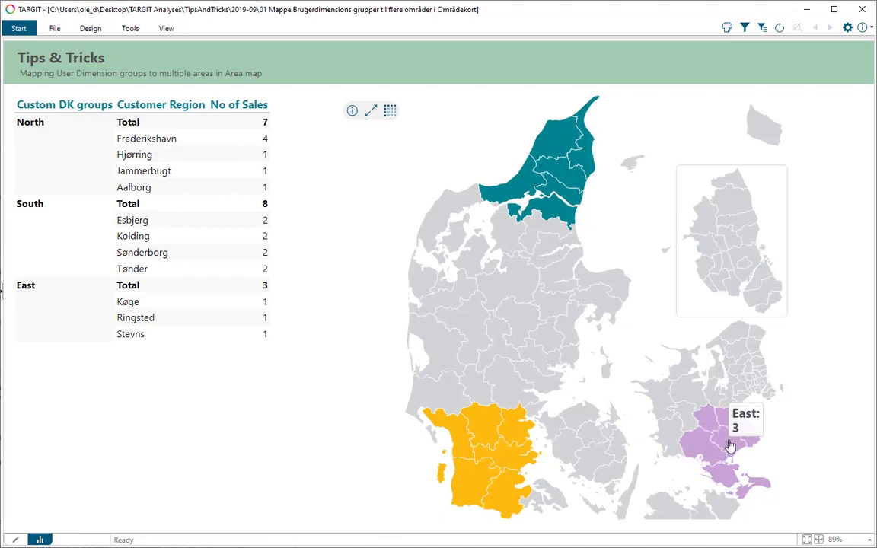